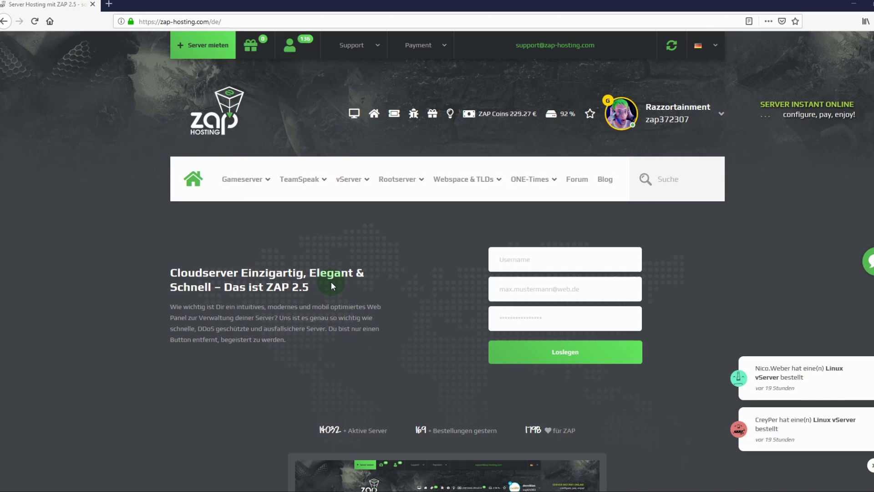
Search the game server shop for 'scp' and order the SCP: Secret Laboratory Vanilla server
mouse_move(247, 184)
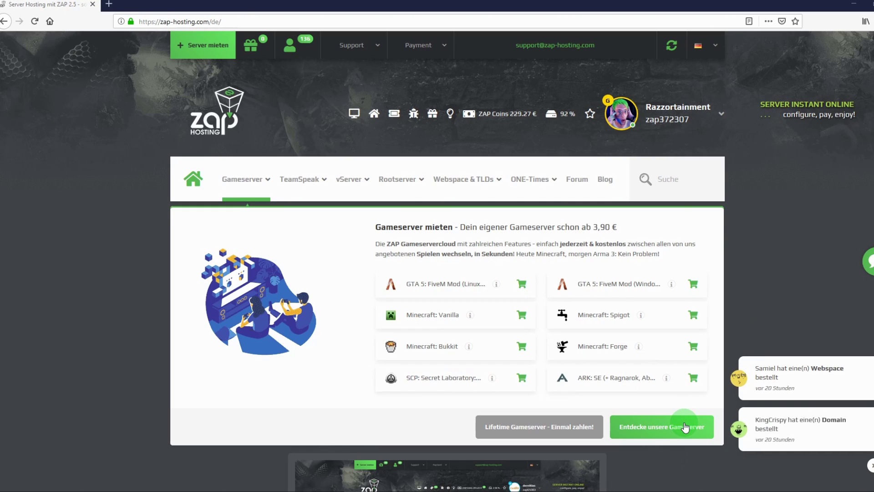
left_click(685, 427)
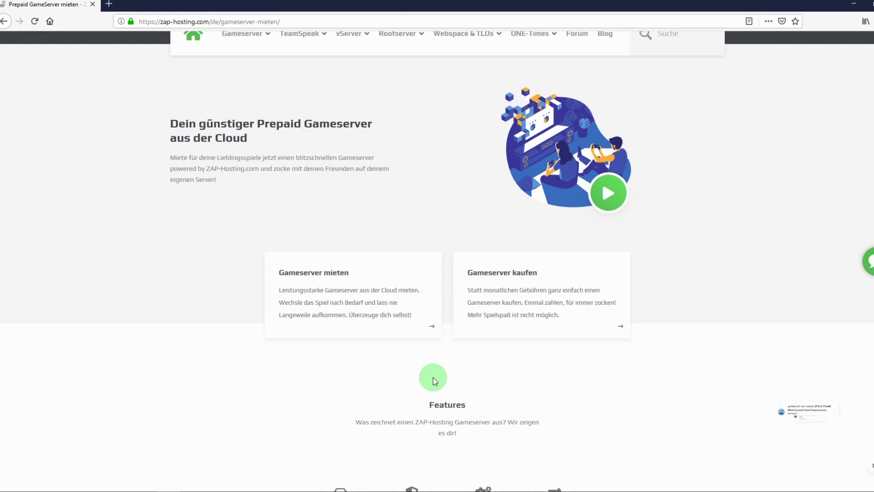
left_click(430, 330)
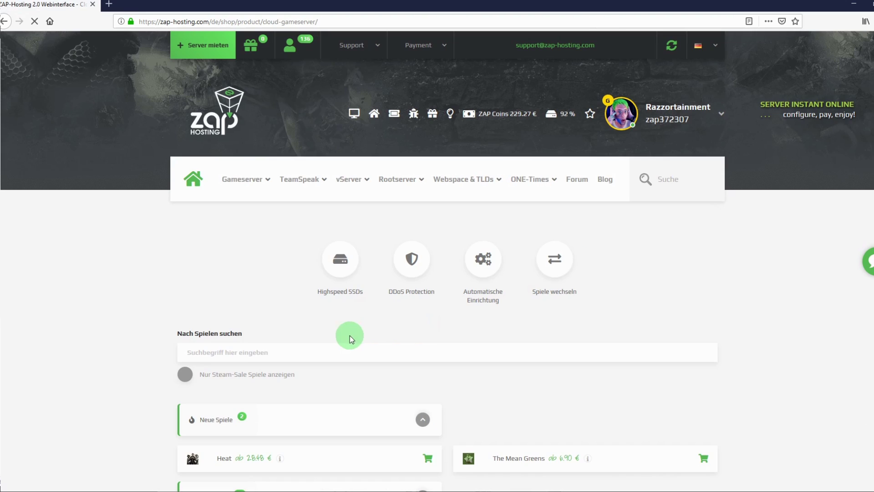
left_click(224, 356)
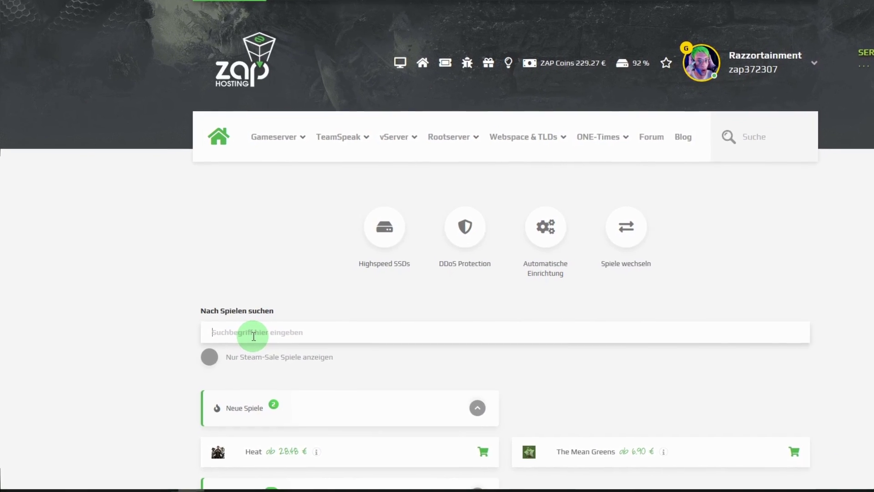
type("scp")
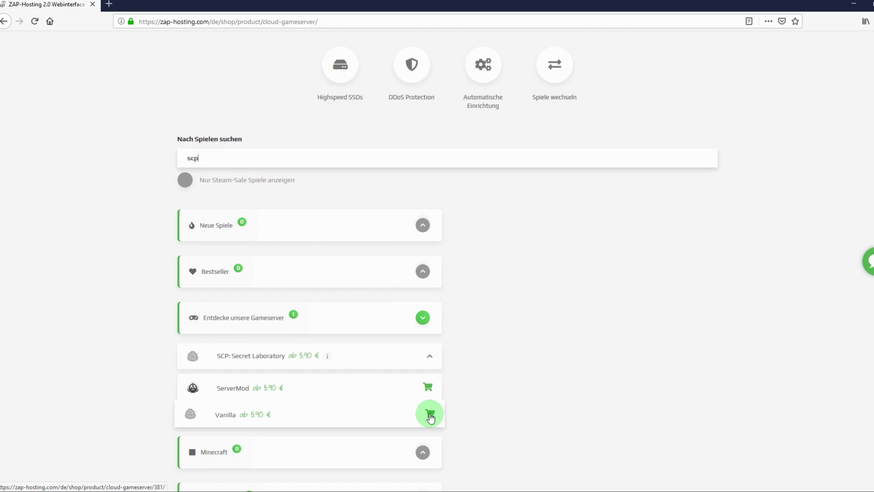
left_click(430, 413)
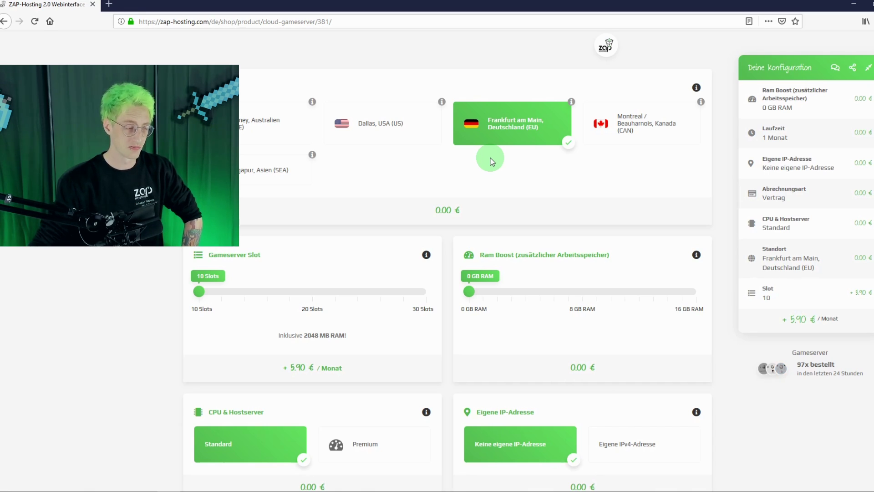
scroll(726, 183, "down", 3)
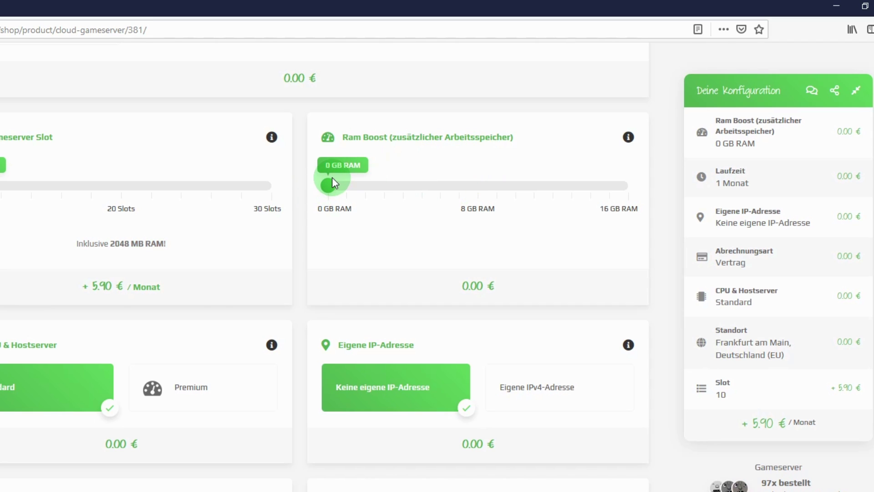
left_click_drag(330, 183, 423, 185)
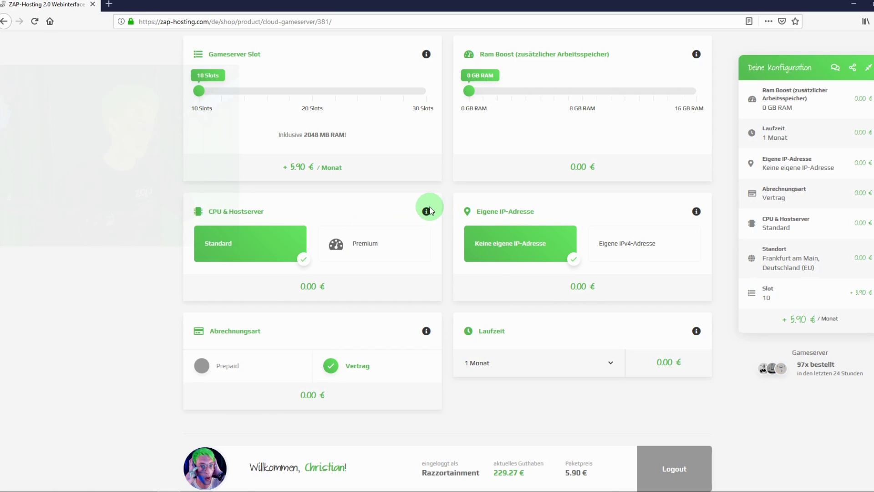
Switch billing to Prepaid (+10 %, 6.49 €) and keep the runtime at 1 Monat
mouse_move(427, 211)
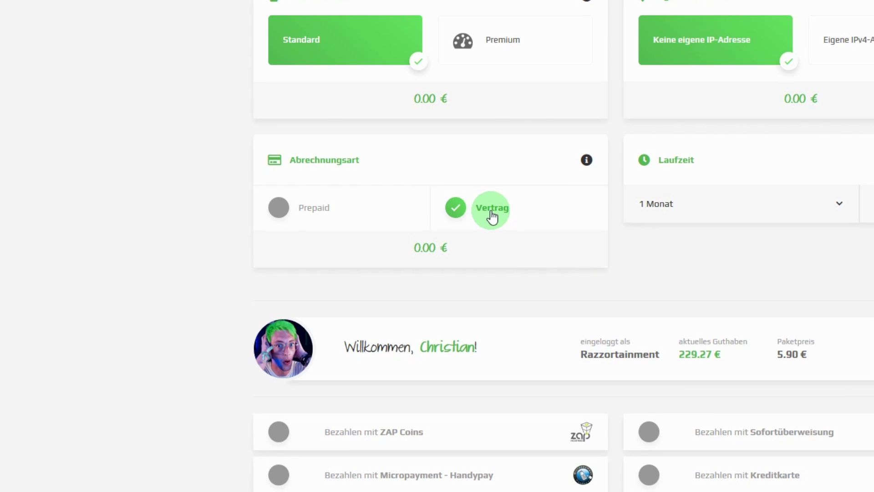
left_click(338, 211)
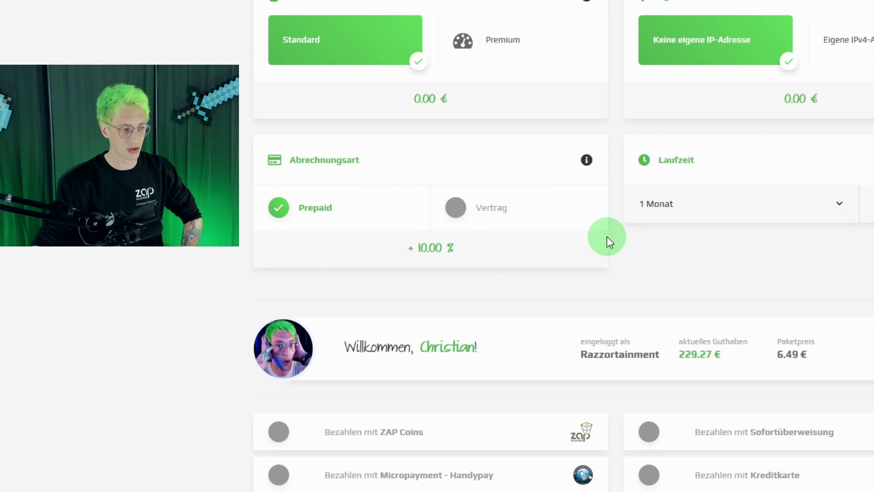
left_click(715, 205)
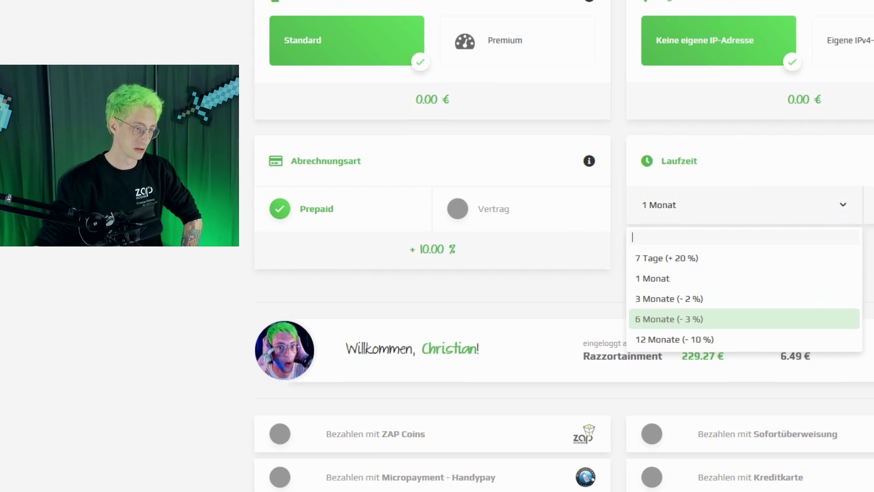
scroll(653, 228, "down", 5)
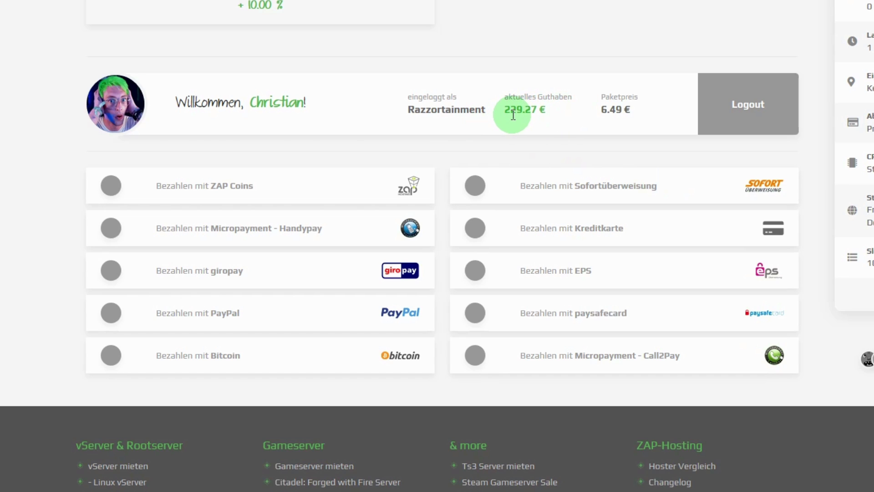
Pay with ZAP Coins and accept the terms and conditions and privacy policy
left_click(111, 186)
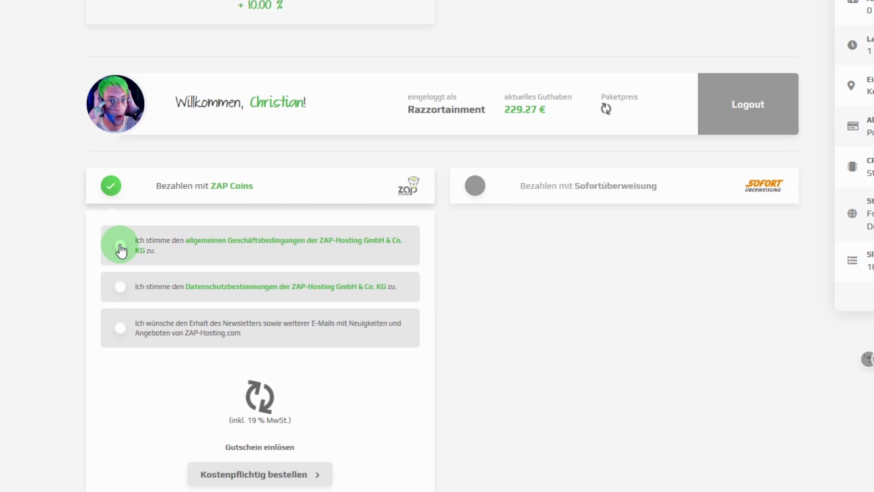
left_click(121, 245)
left_click(120, 287)
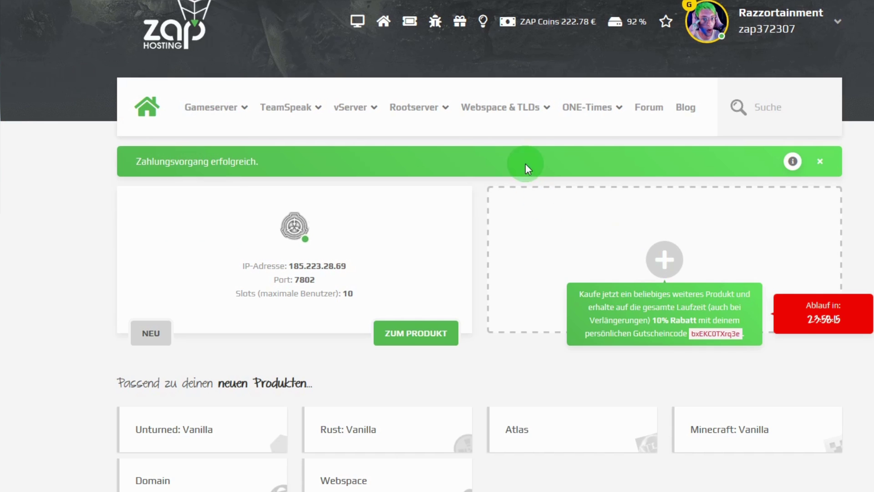
Scroll through the new server's overview and settings, including the lime server name and Pastebin ID
scroll(353, 59, "up", 2)
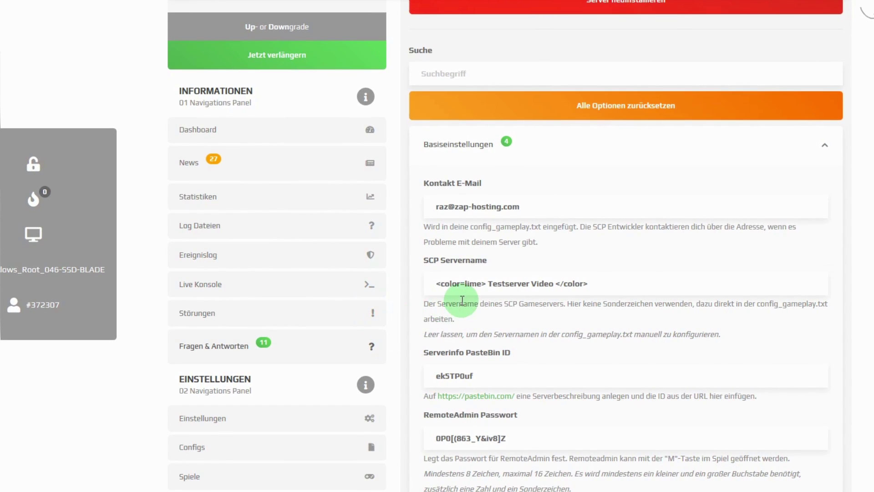
scroll(402, 127, "down", 6)
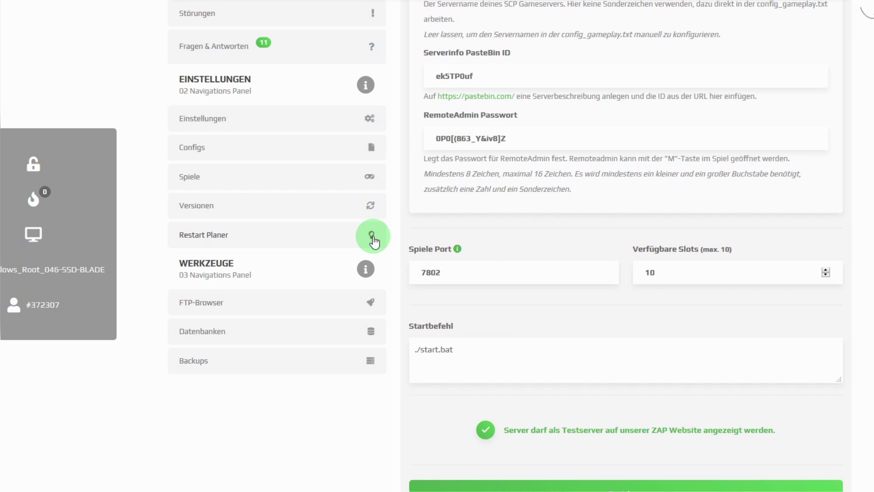
scroll(392, 179, "down", 3)
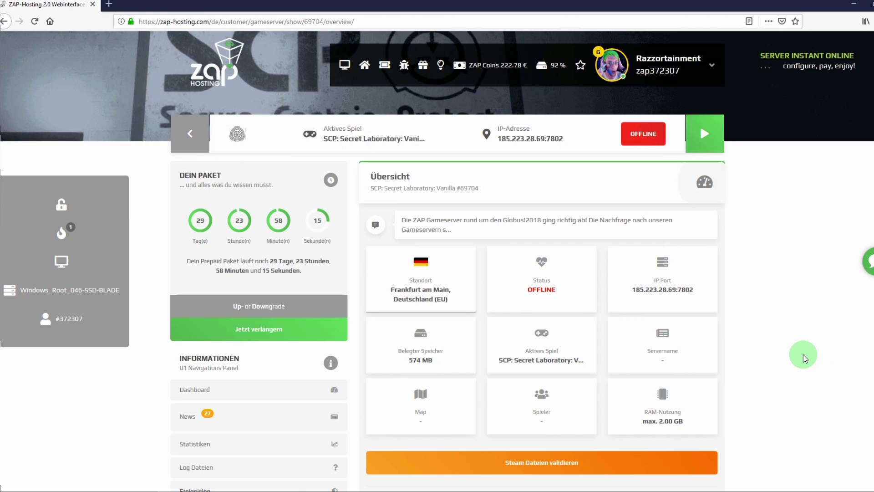
From the server's Configs list, open AppData/config_gameplay.txt in the editor
middle_click(796, 354)
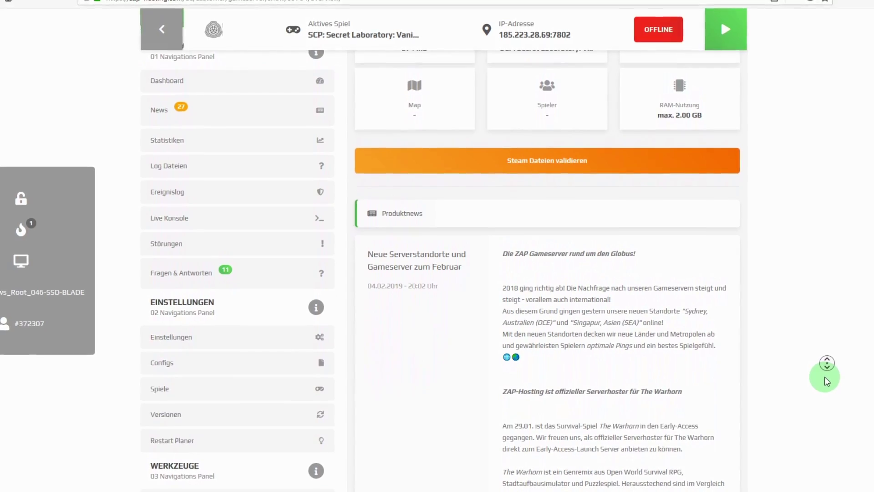
left_click(828, 376)
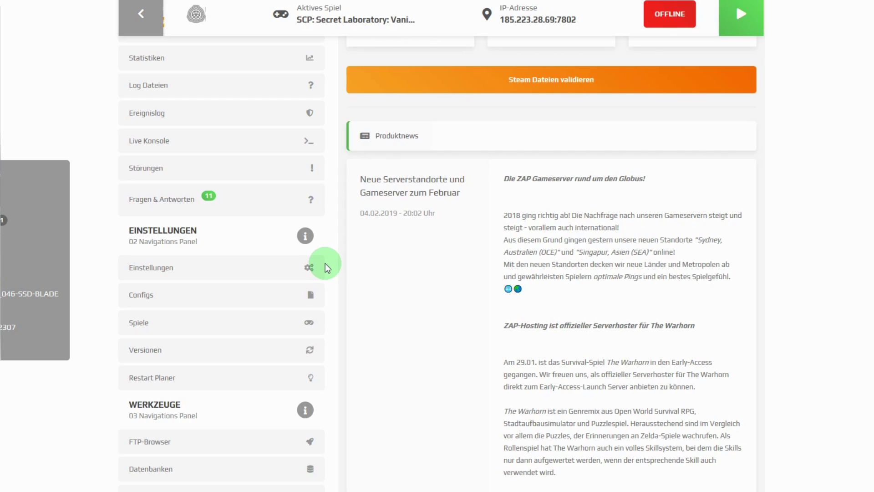
left_click(311, 295)
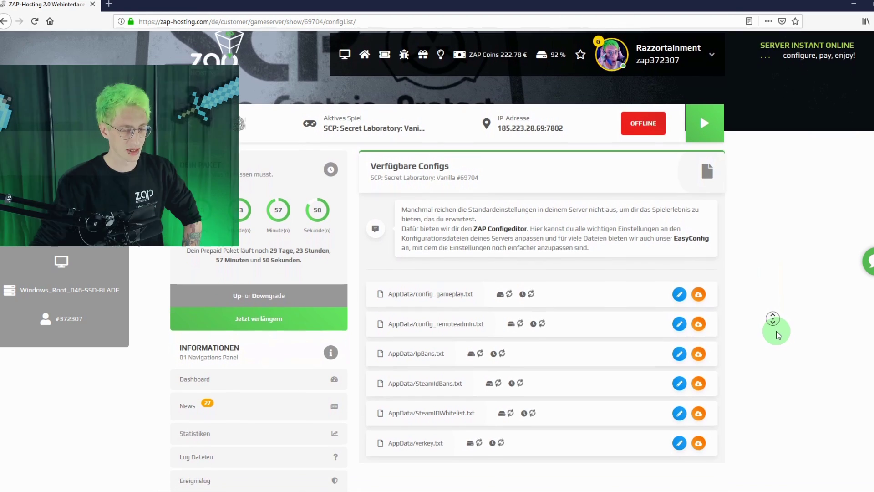
scroll(776, 334, "down", 2)
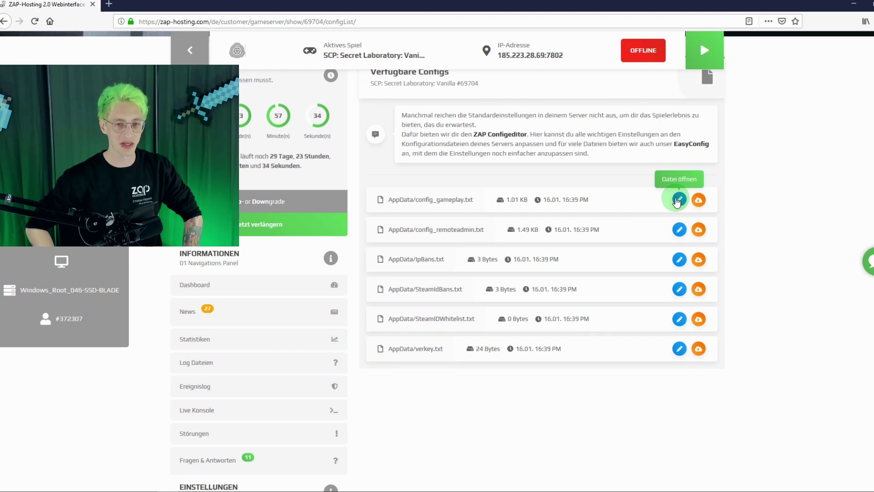
left_click(678, 200)
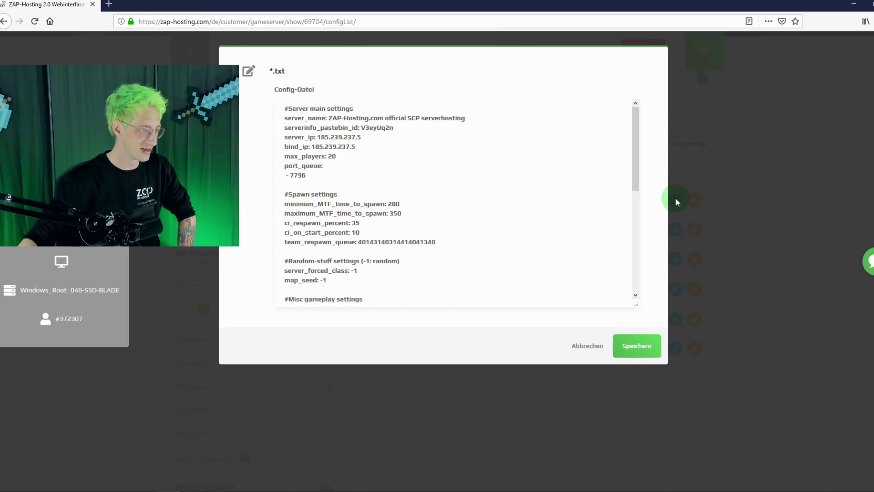
Check the minimum MTF spawn time and intercom_cooldown values, then save config_gameplay.txt
left_click(422, 204)
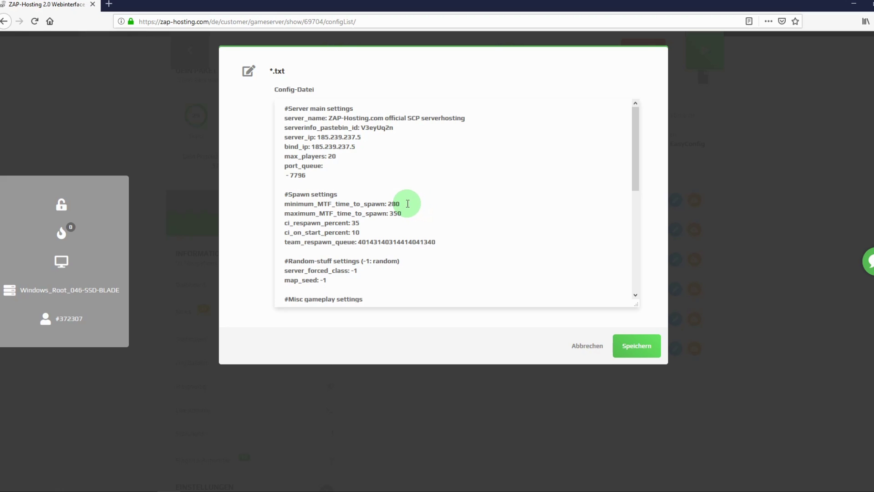
left_click_drag(388, 204, 393, 206)
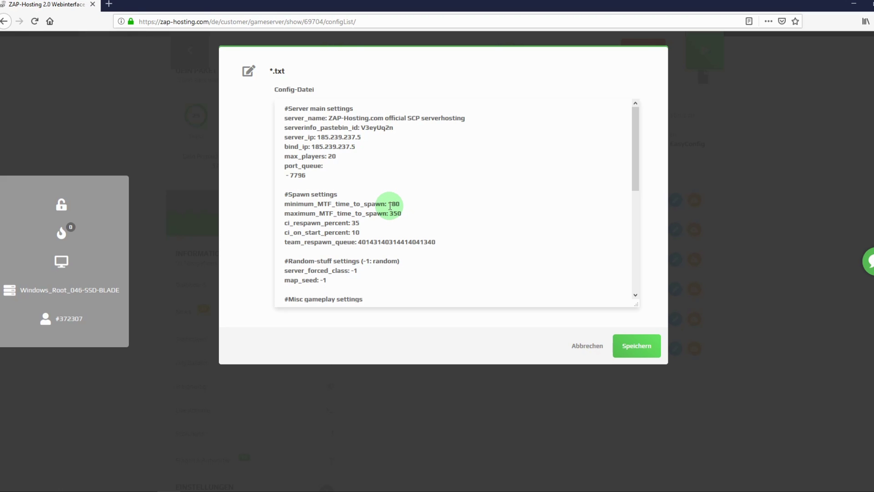
scroll(392, 205, "down", 5)
left_click_drag(351, 179, 354, 178)
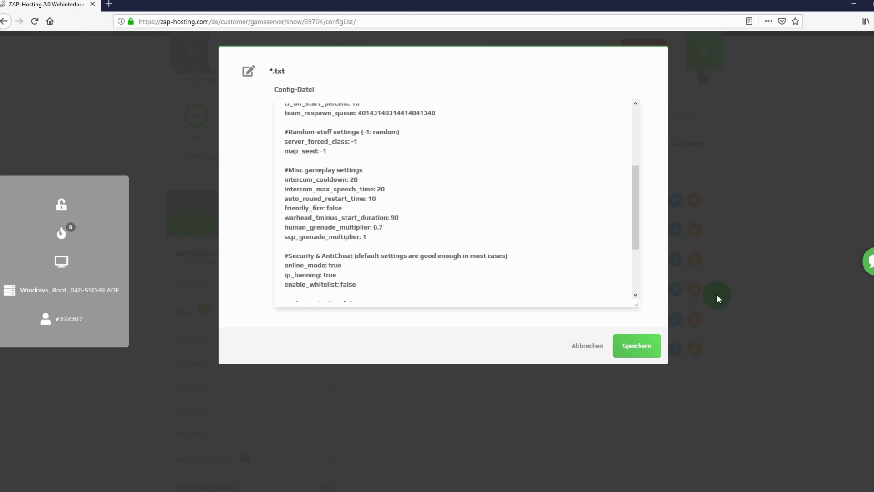
left_click(649, 347)
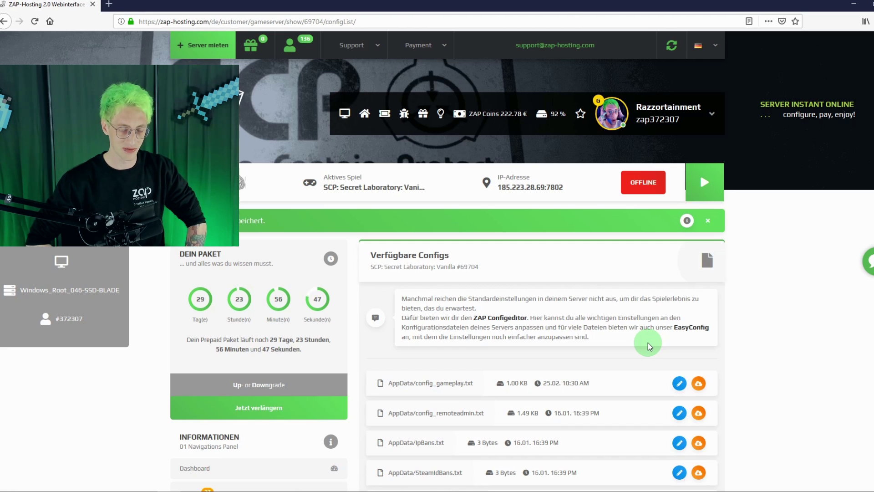
scroll(649, 342, "down", 10)
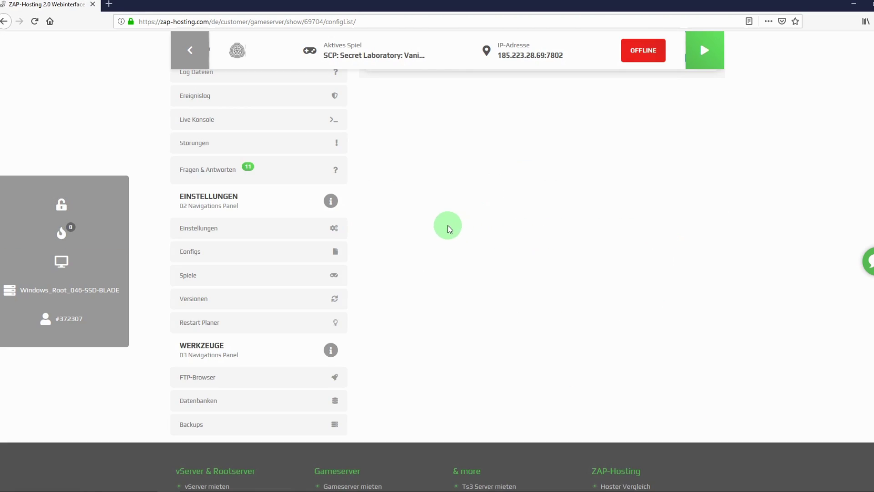
Open the server's Einstellungen page and highlight the RemoteAdmin password value
left_click(335, 229)
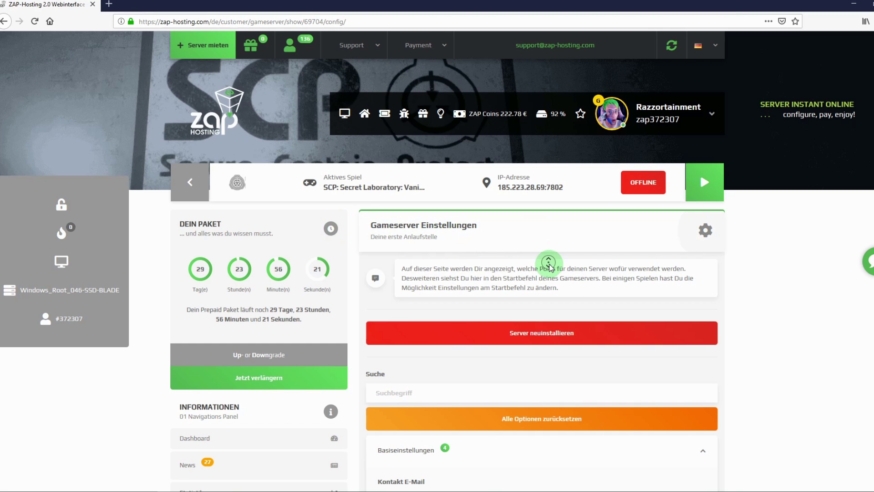
middle_click(548, 262)
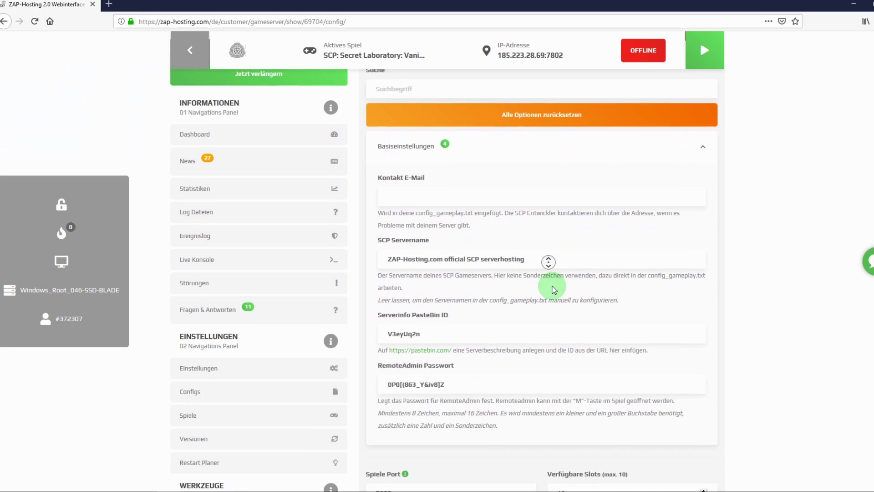
left_click(553, 289)
left_click(411, 119)
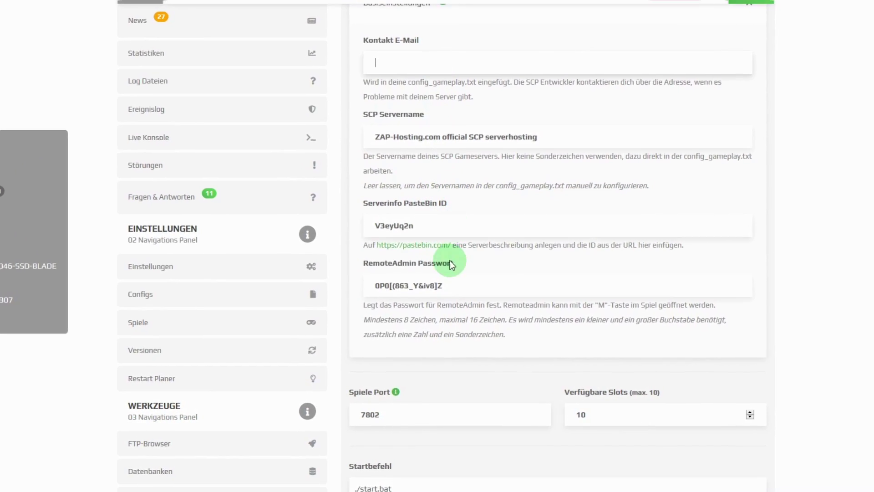
left_click_drag(442, 285, 358, 268)
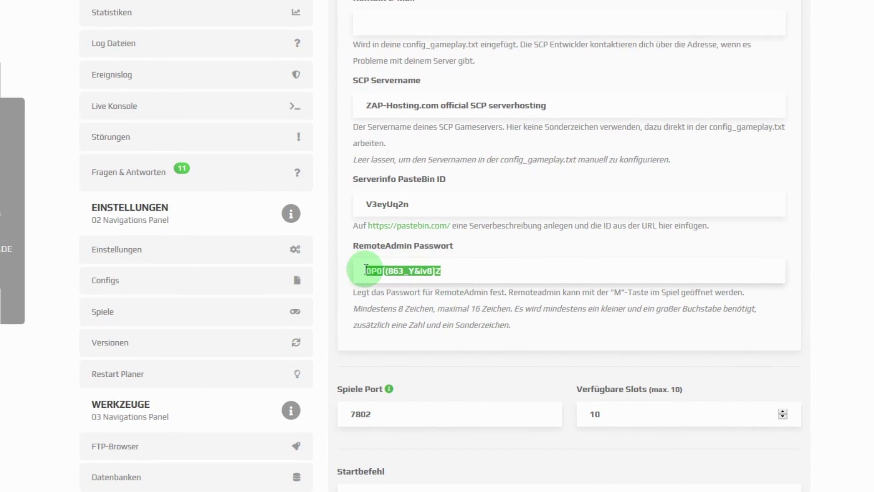
key("Right")
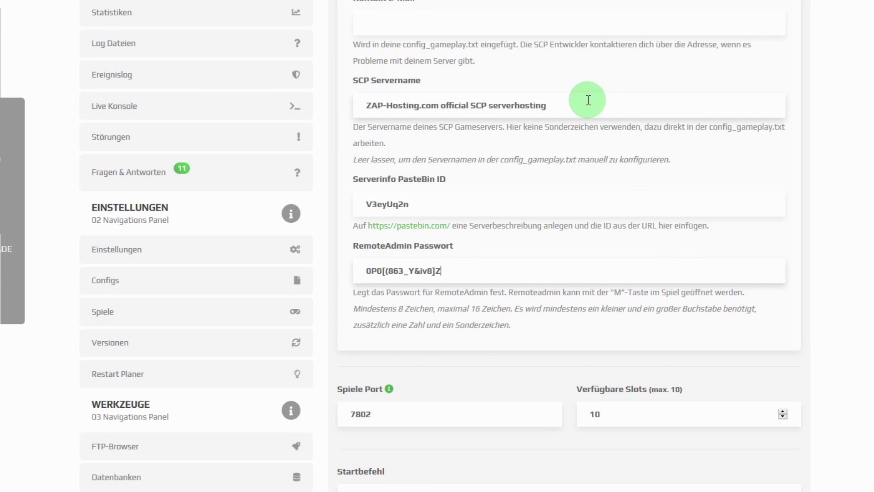
Replace the server name with 'Testserver Video' and save the settings
left_click_drag(588, 100, 363, 105)
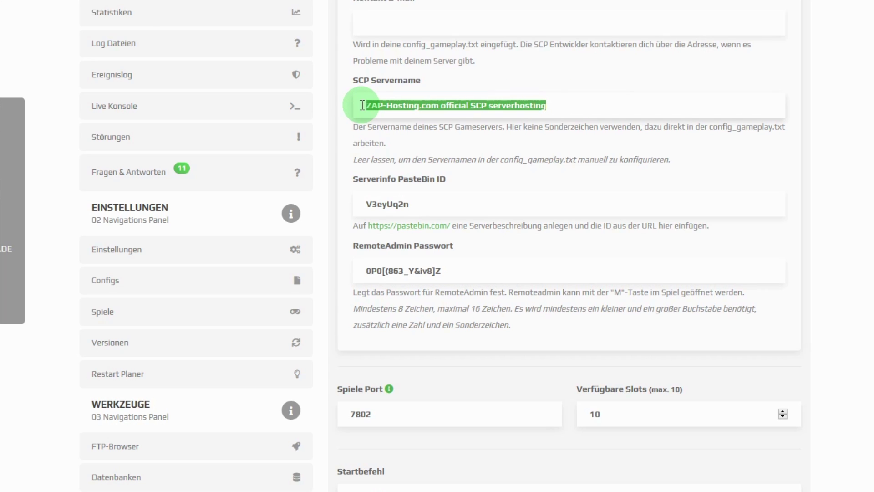
type("Testserve")
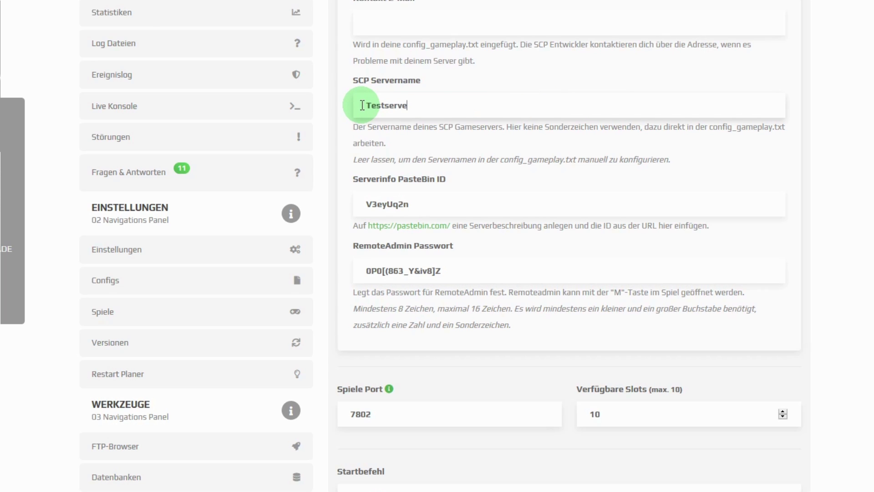
type("r Video")
scroll(644, 285, "down", 7)
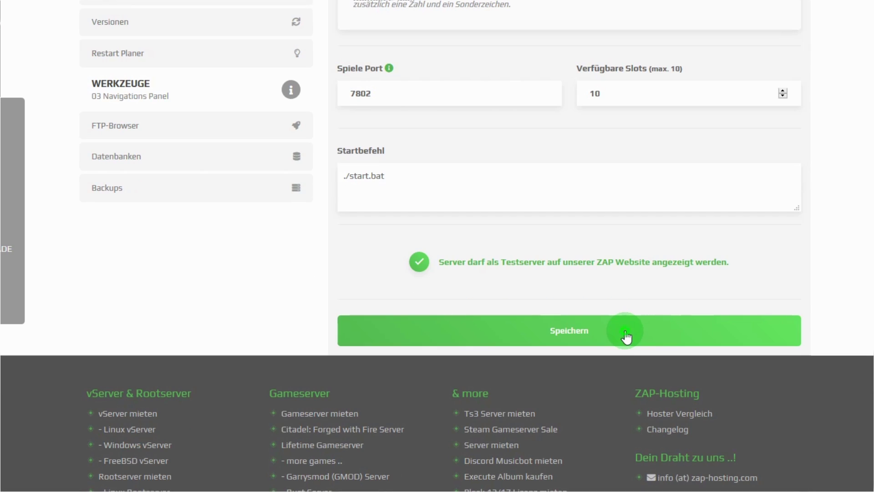
left_click(626, 337)
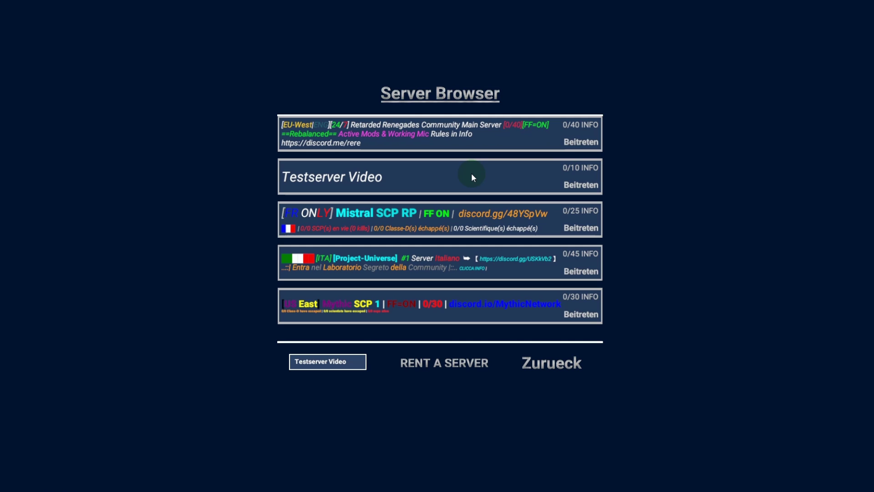
Join 'Testserver Video' from the SCP: Secret Laboratory server browser
left_click(569, 185)
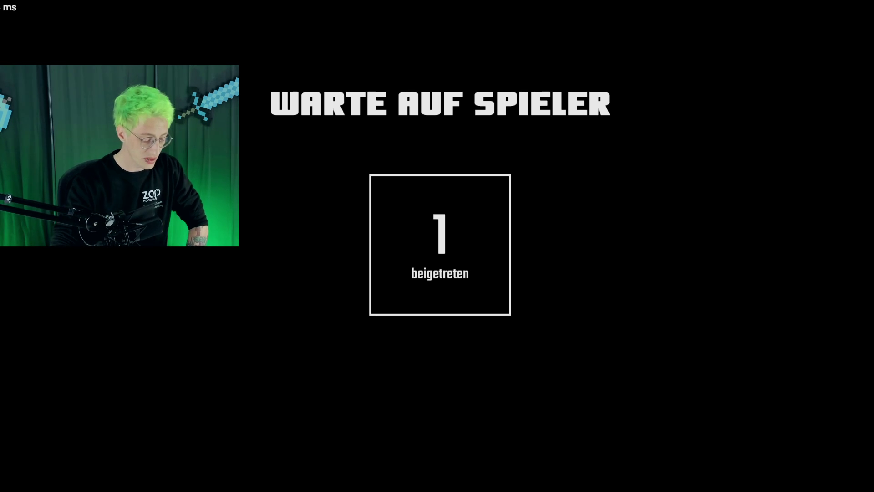
Open the Remote Admin login with F1, paste the server's RemoteAdmin password, and confirm
key("F1")
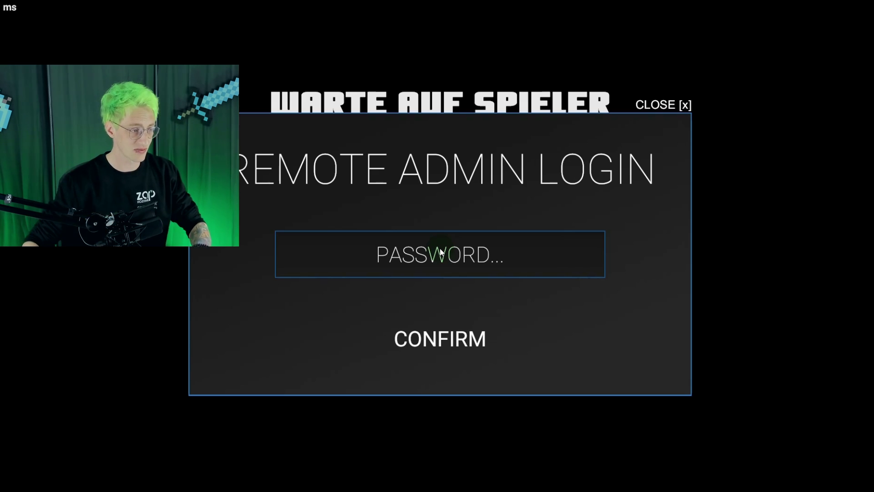
left_click(440, 250)
key("ctrl+v")
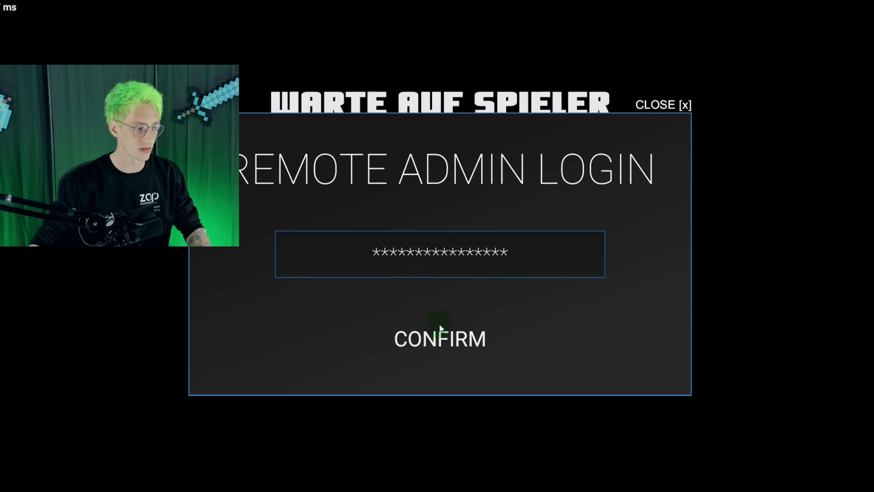
left_click(440, 344)
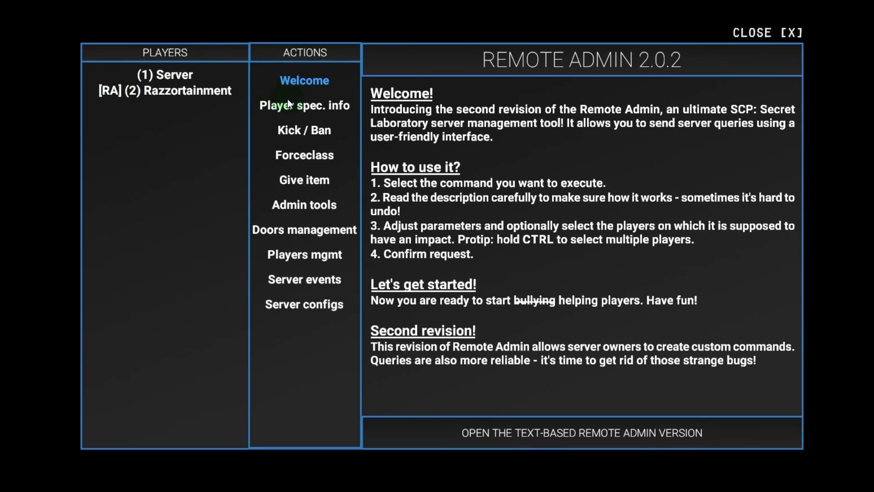
Browse Player spec. info, Give item, Doors management, Server events and Server configs, then open the text-based console
left_click(308, 108)
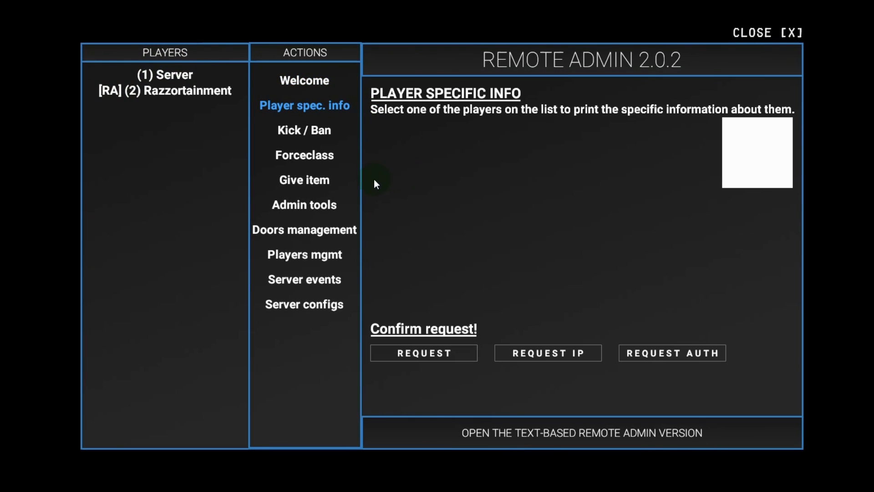
left_click(323, 180)
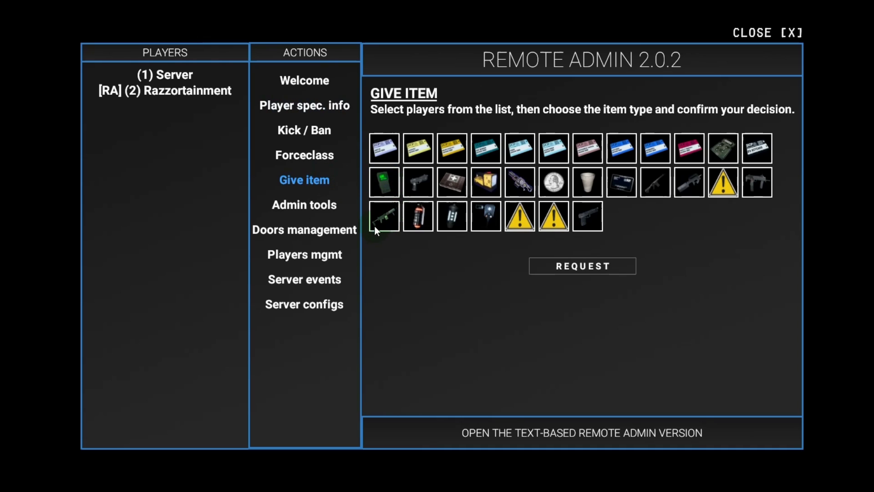
left_click(305, 231)
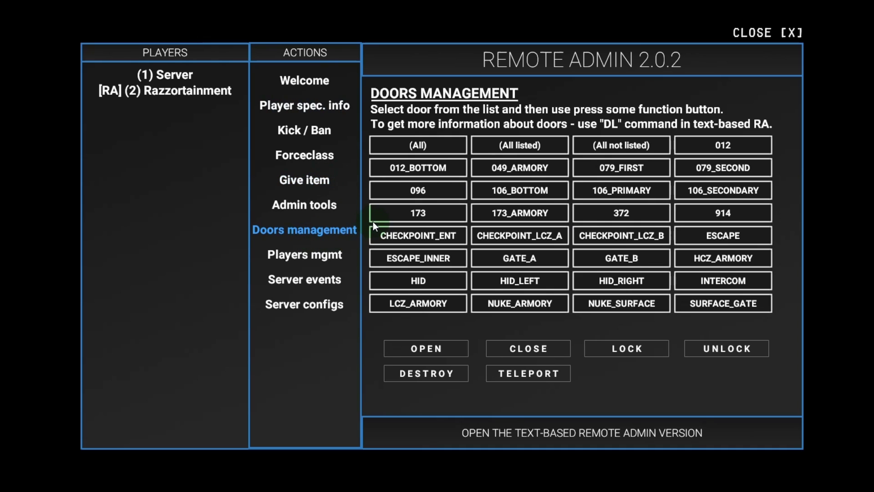
left_click(295, 283)
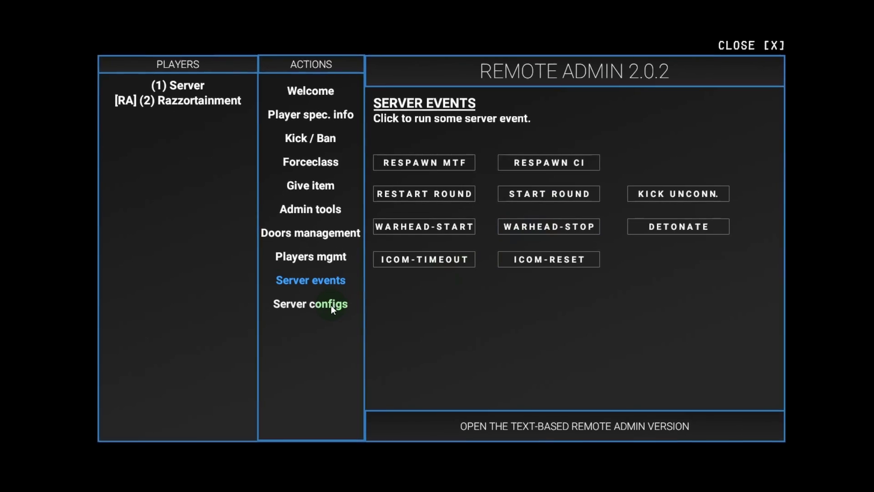
left_click(331, 305)
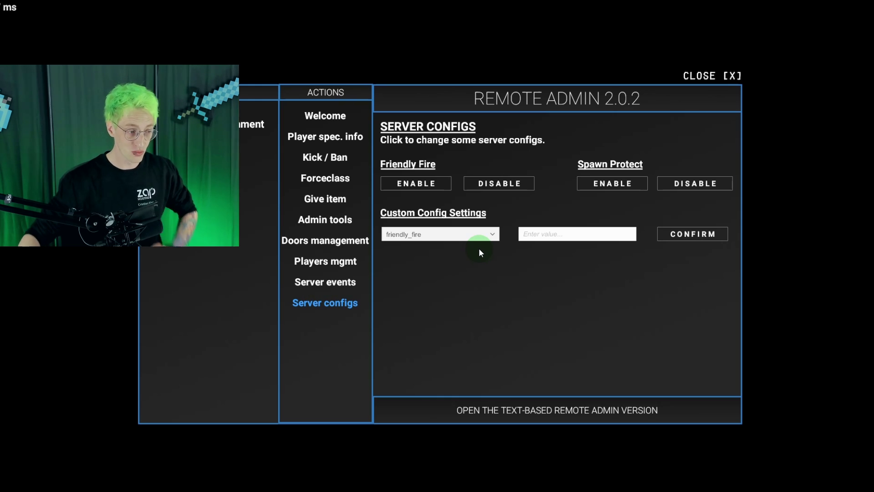
left_click(505, 407)
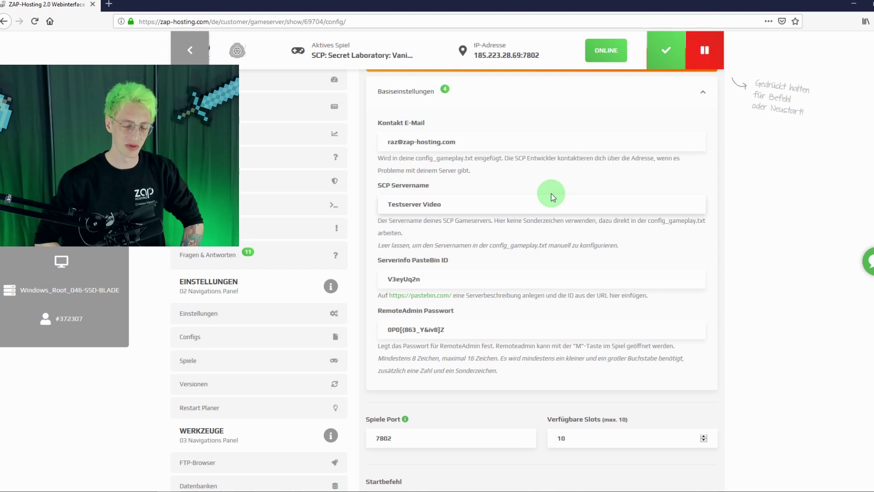
Change the server name to '<color=lime>Testserver Video</color>' and save the configuration
left_click(553, 197)
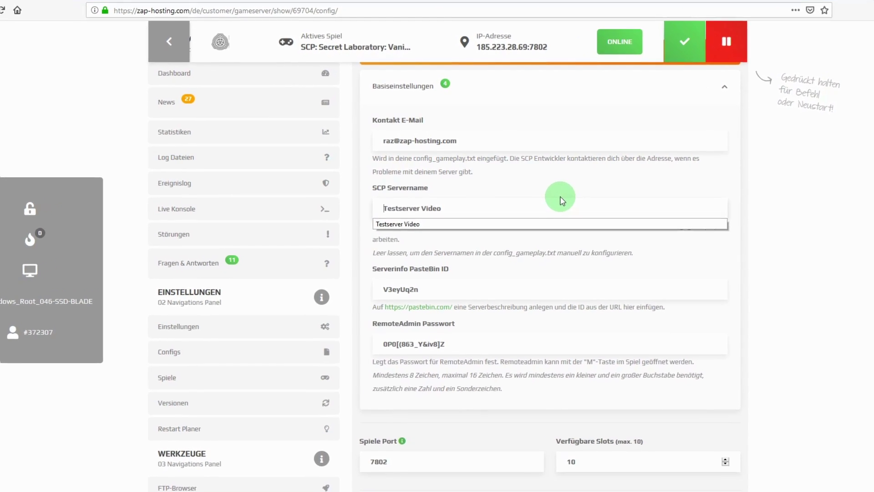
type(">")
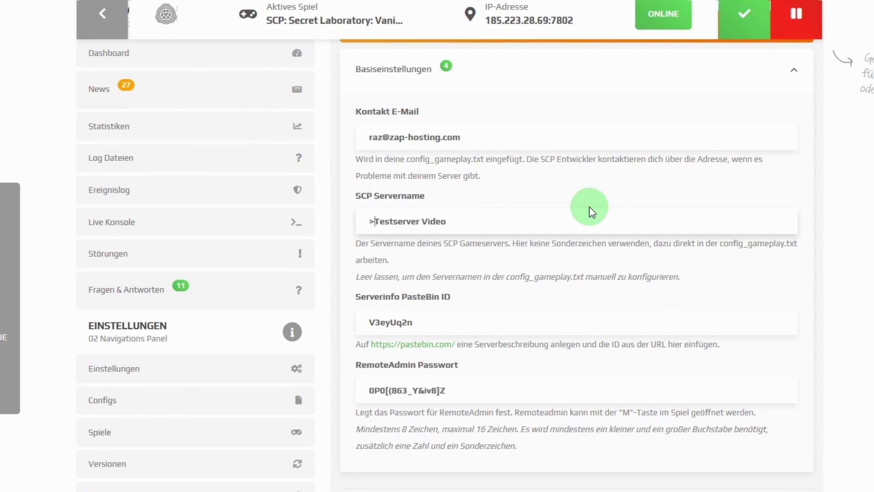
key("BackSpace")
type("<color")
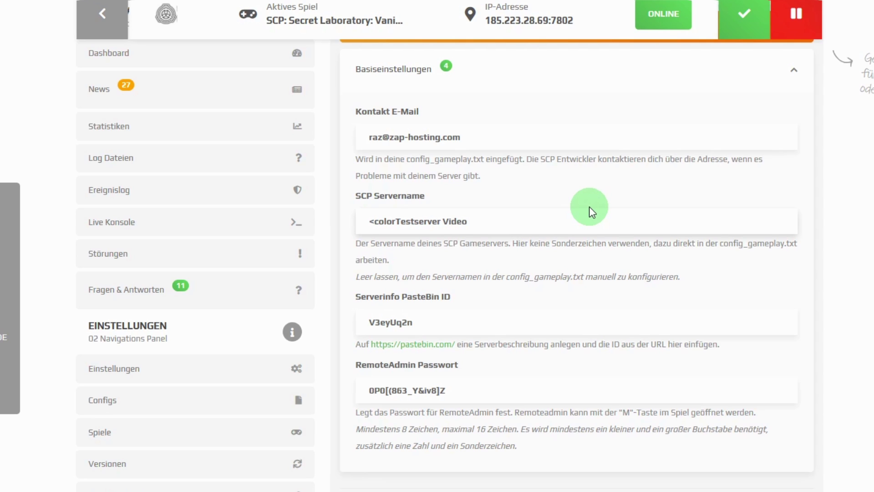
type("=liem")
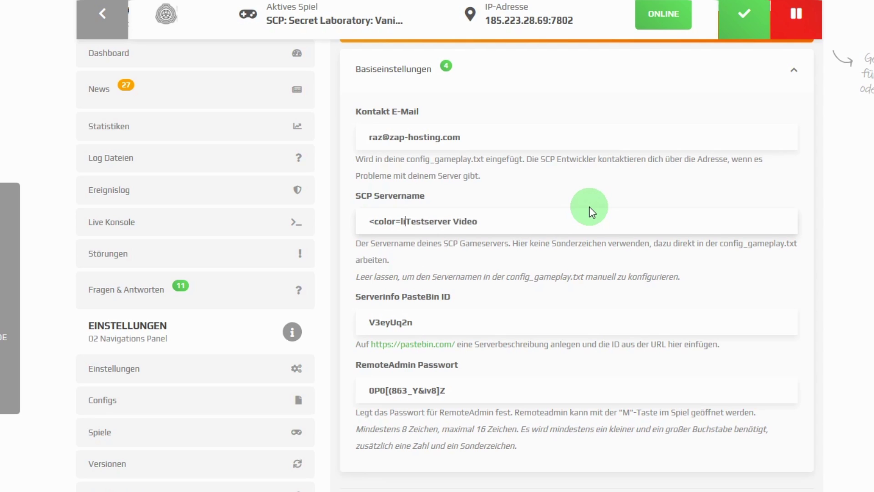
key("BackSpace")
key("BackSpace")
type("me>")
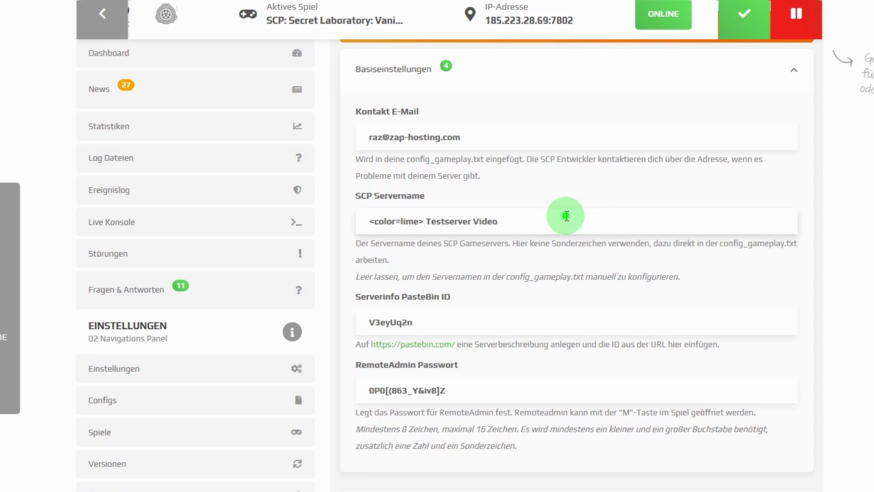
left_click(567, 216)
type("</clo")
key("BackSpace")
key("BackSpace")
type("olor>")
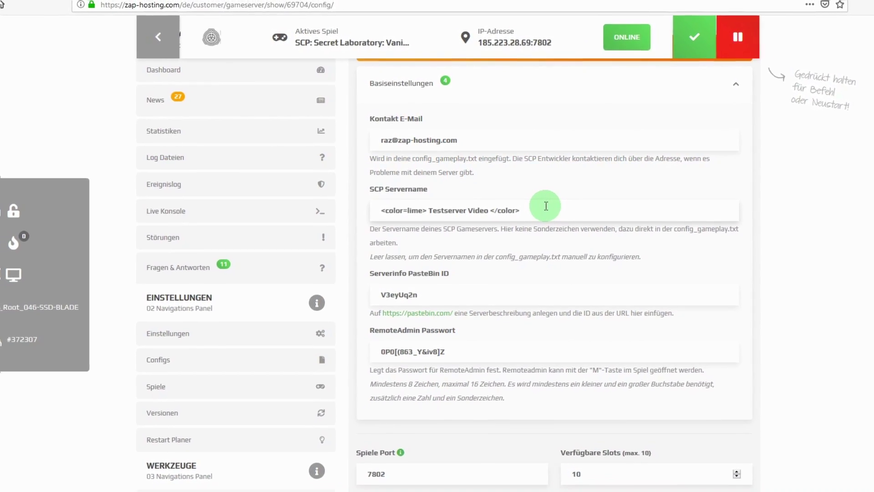
scroll(537, 326, "down", 5)
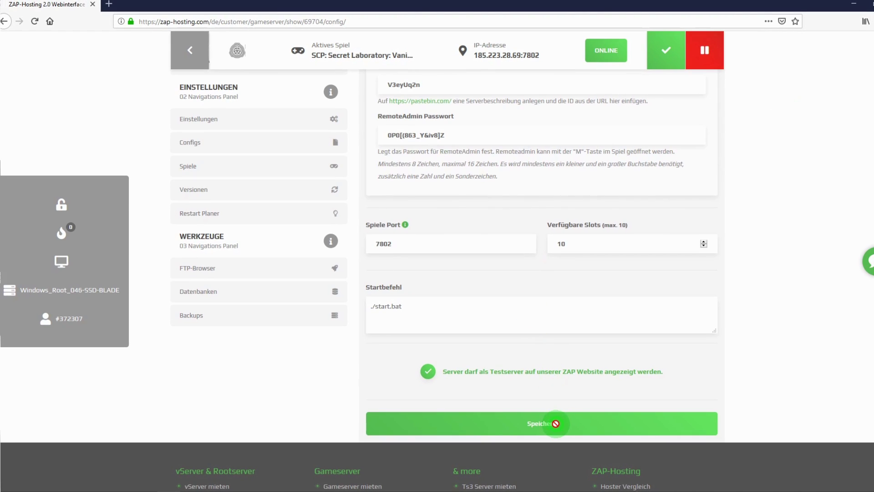
left_click(555, 423)
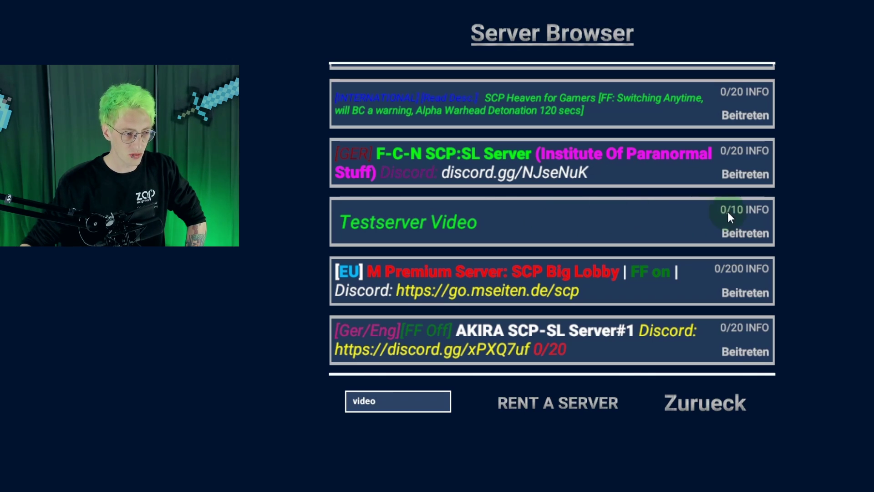
Show the server info text for the green Testserver Video entry in the Server Browser
left_click(758, 211)
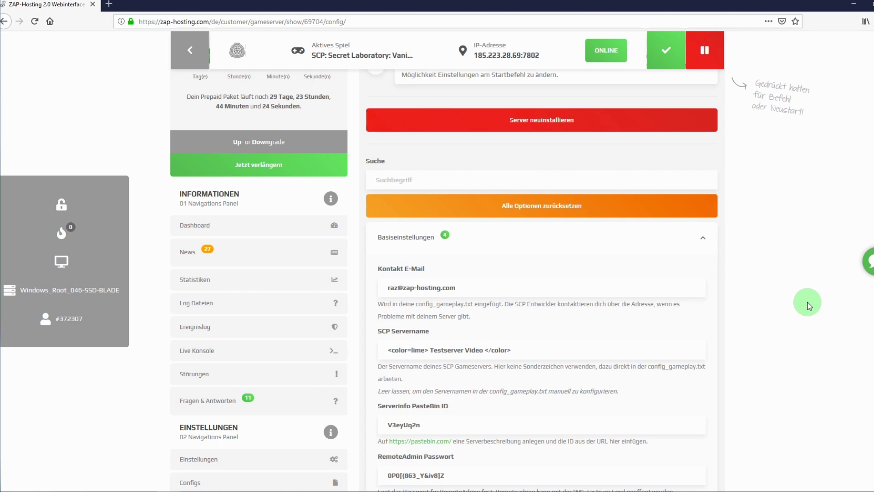
Open the pastebin.com link below the Serverinfo PasteBin ID field in a new tab
scroll(805, 309, "down", 3)
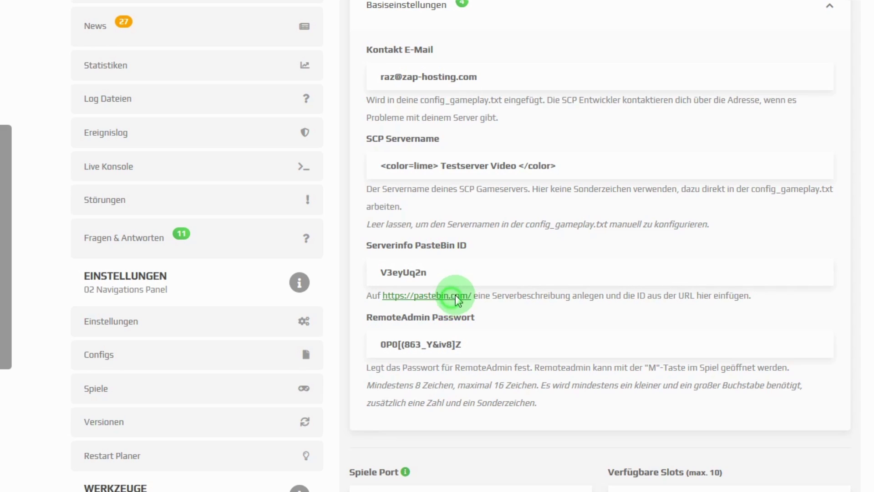
left_click(456, 296)
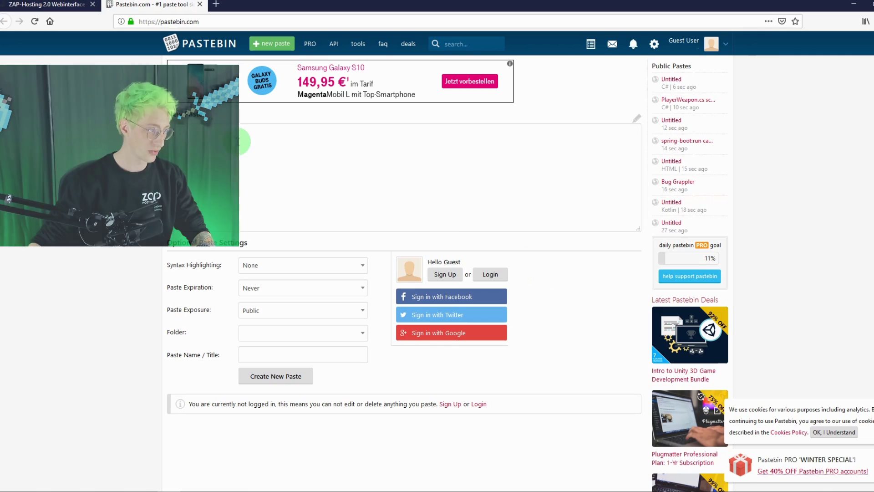
Publish a guest paste reading 'Das hier ist ein Test' and copy its ID ek5TP0uf from the address
type("ier ist ein")
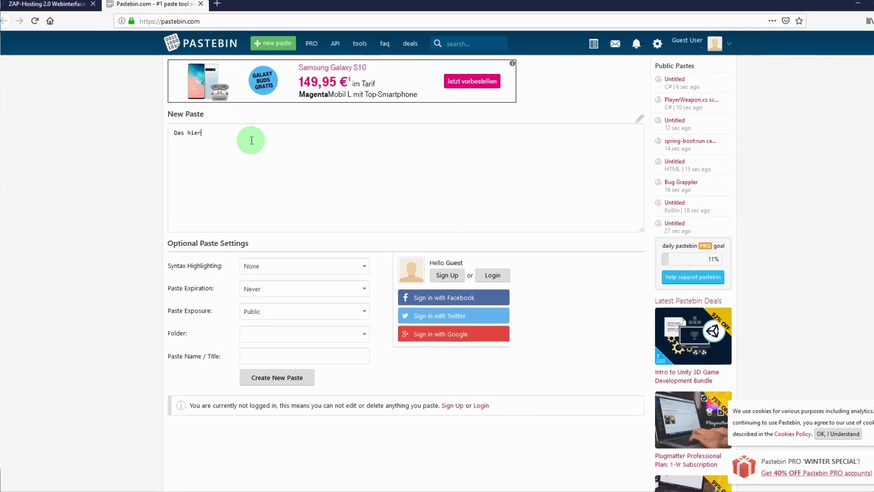
type(" Test")
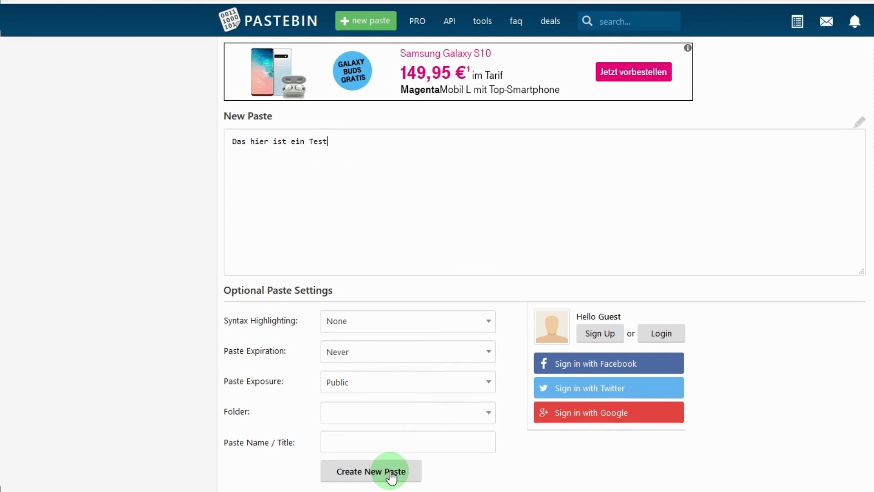
left_click(394, 476)
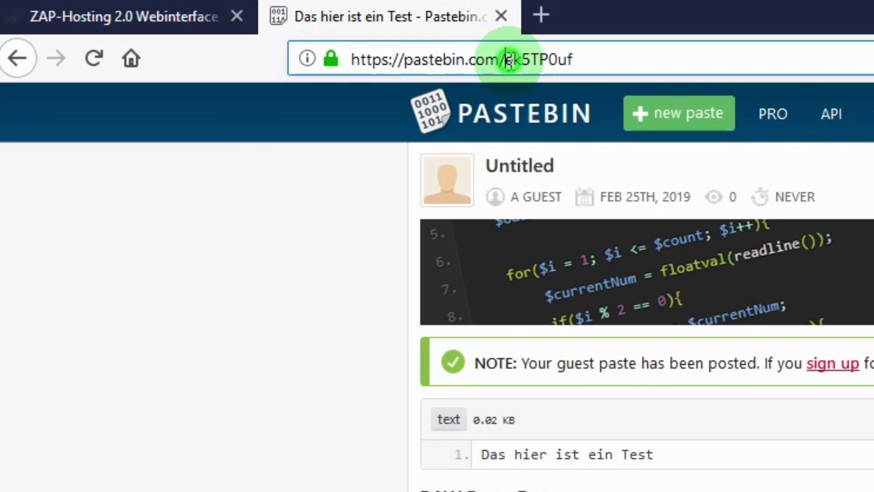
left_click_drag(504, 53, 584, 61)
key("ctrl+c")
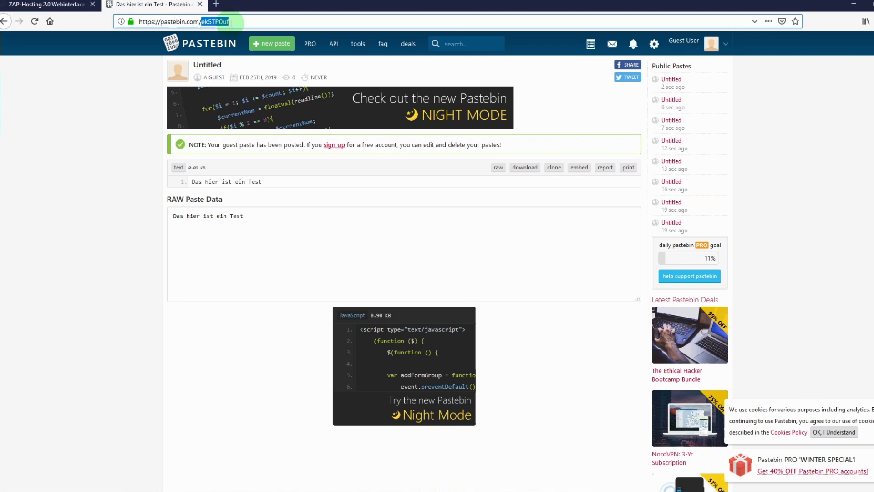
left_click(54, 5)
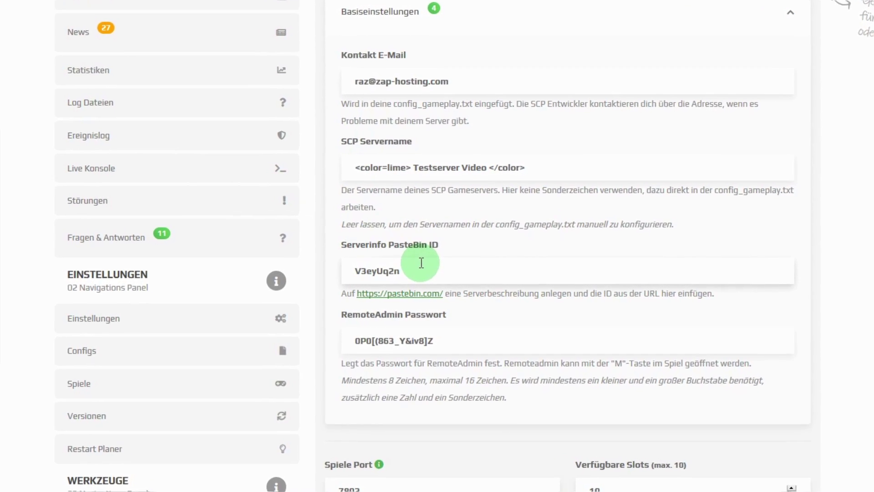
Replace the Serverinfo PasteBin ID V3eyUq2n with ek5TP0uf and save the settings
left_click_drag(419, 263, 335, 265)
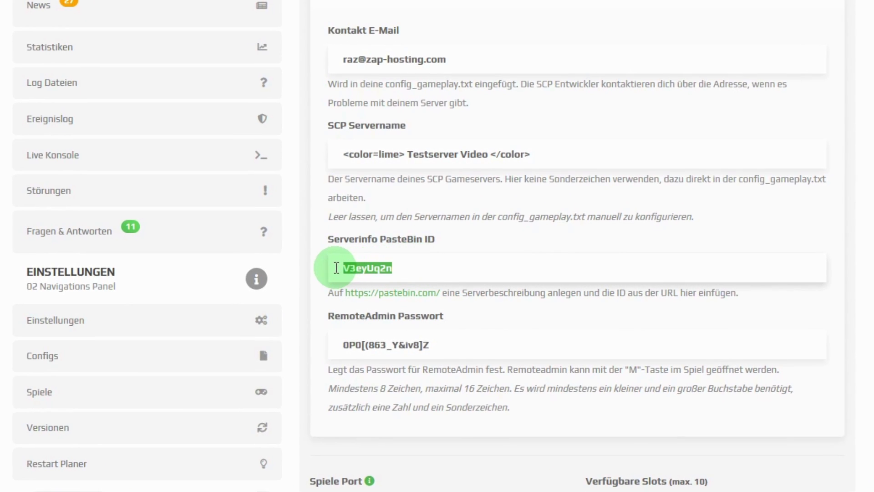
key("ctrl+v")
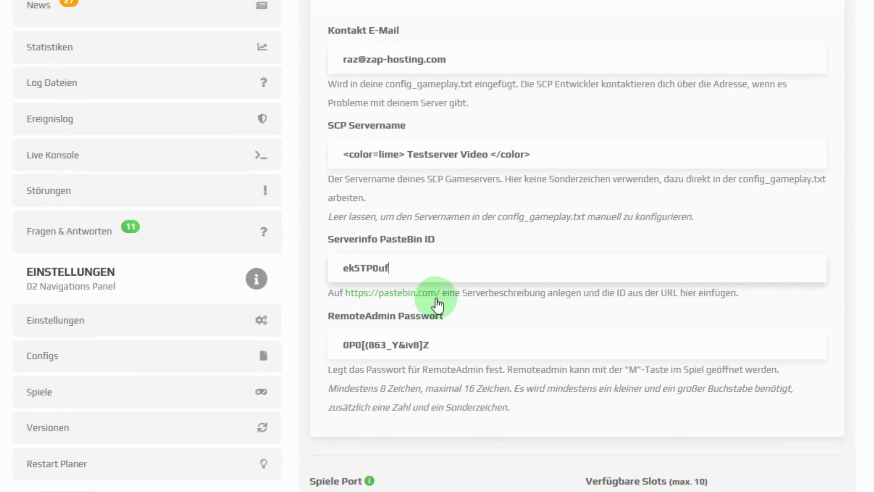
scroll(585, 306, "down", 7)
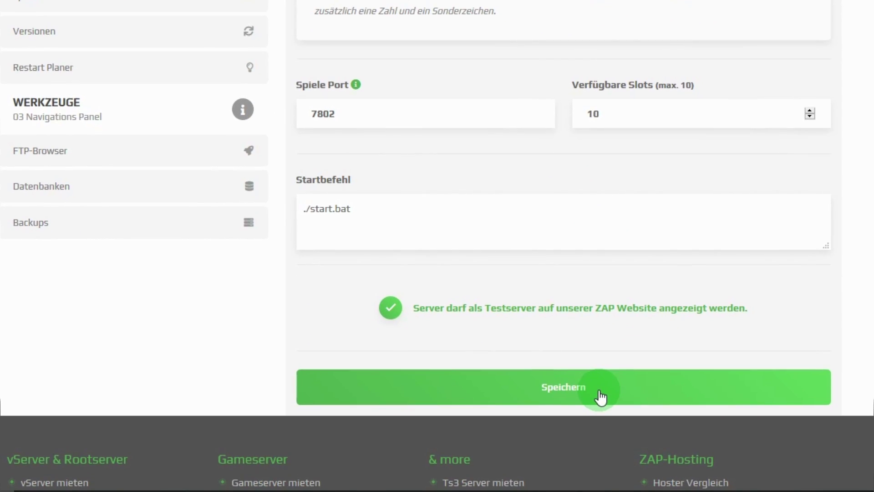
left_click(600, 396)
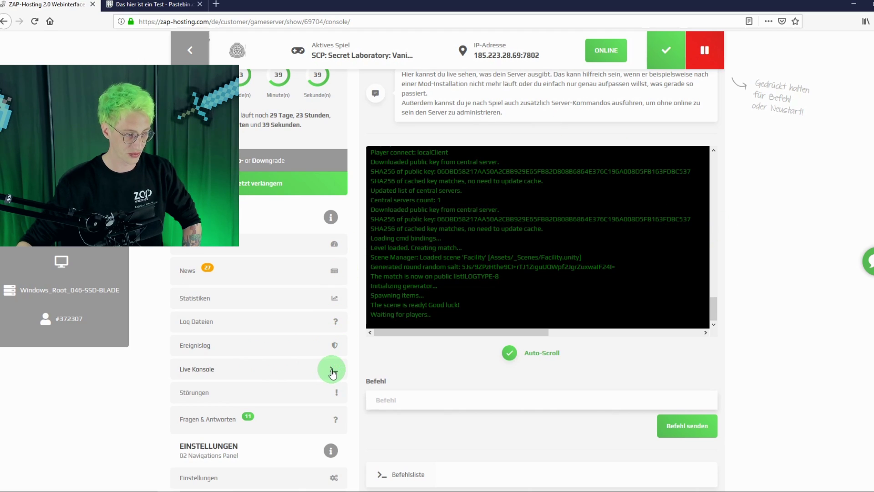
Turn off Auto-Scroll for the live console output
left_click(542, 352)
scroll(530, 319, "down", 2)
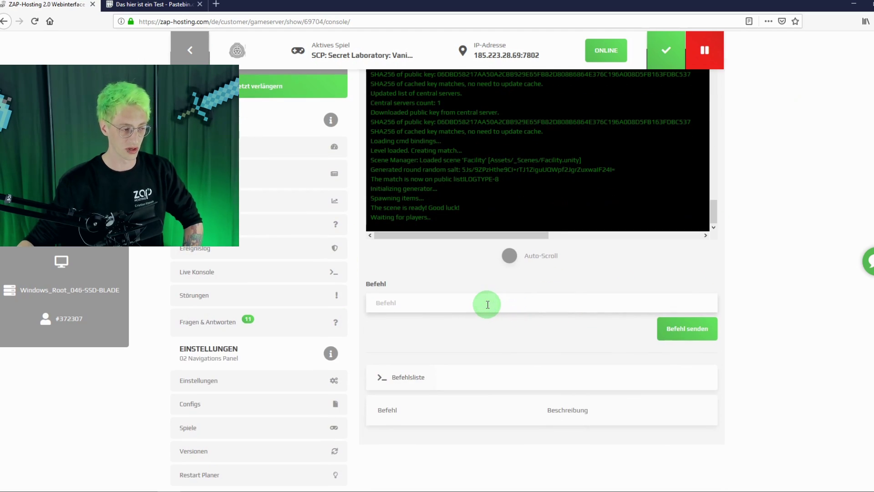